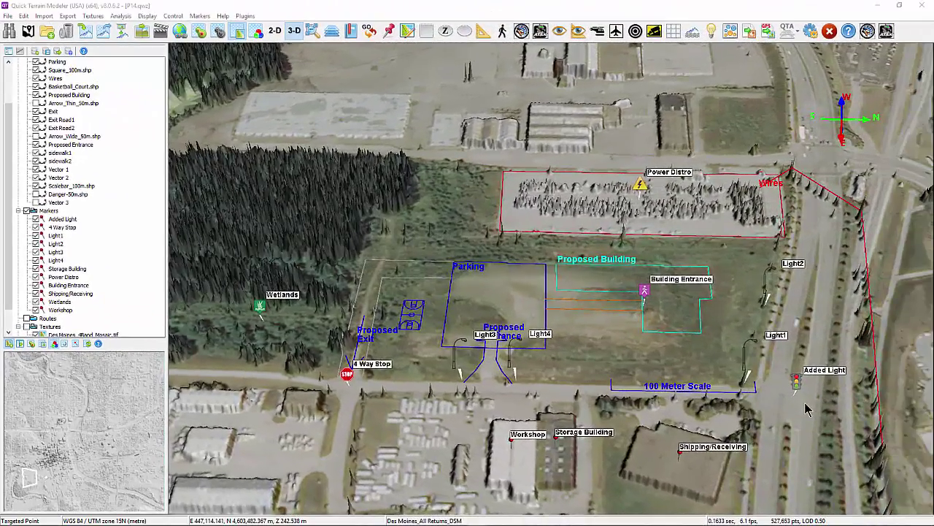
Tilt the terrain view to a more oblique angle over the field.
mouse_move(800, 411)
mouse_down()
mouse_move(712, 394)
mouse_move(619, 392)
mouse_move(670, 397)
mouse_move(838, 360)
mouse_move(807, 394)
mouse_up()
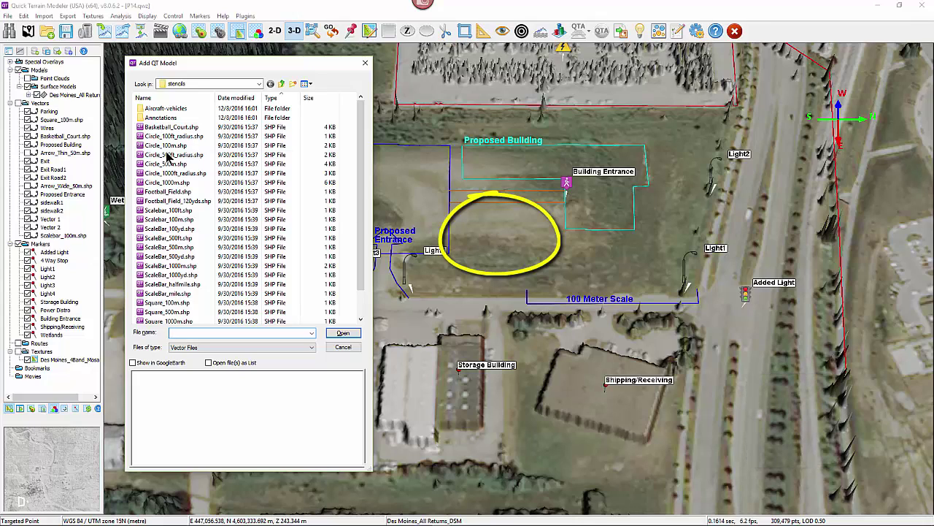
Place three Basketball_Court.shp stencils side by side below the Proposed Building.
click(174, 128)
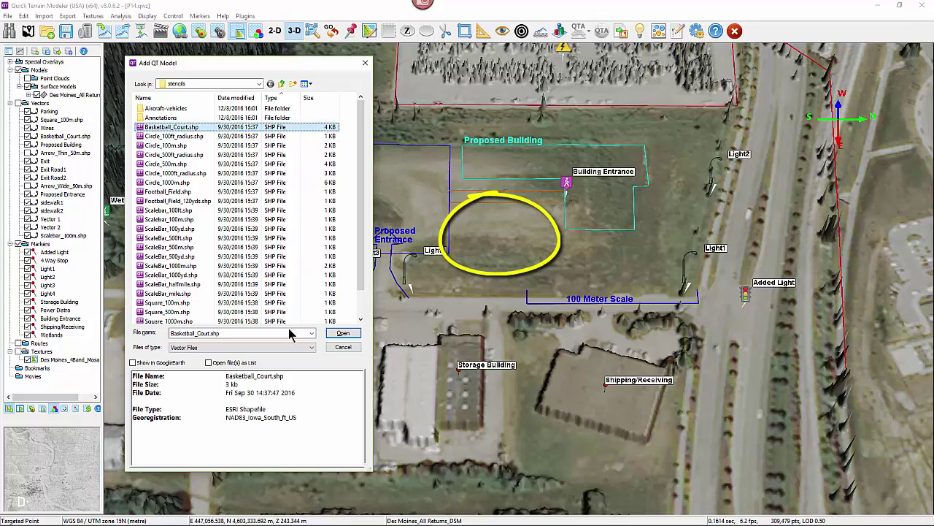
click(342, 334)
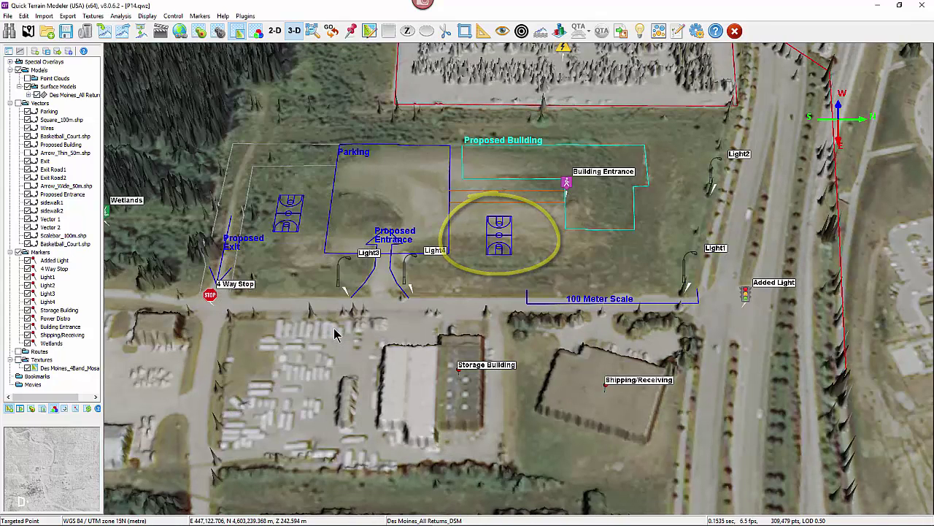
key(alt+i)
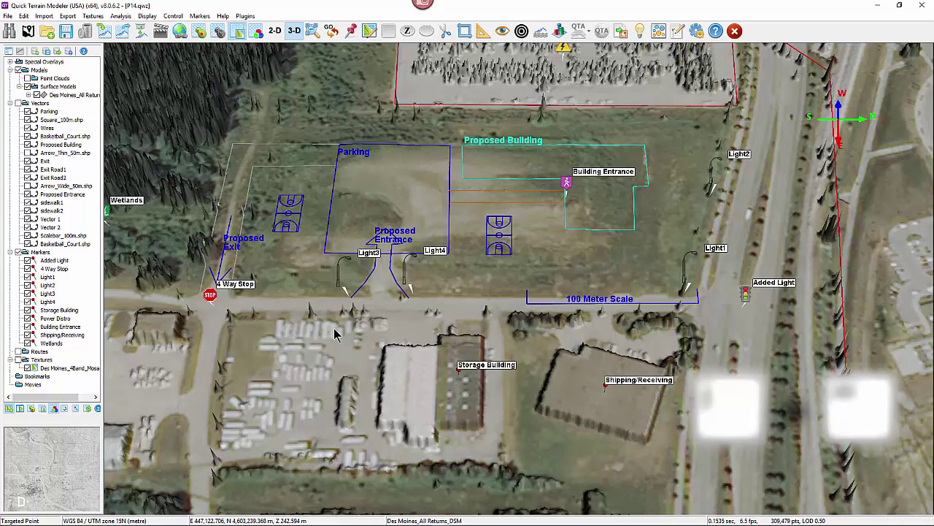
click(533, 251)
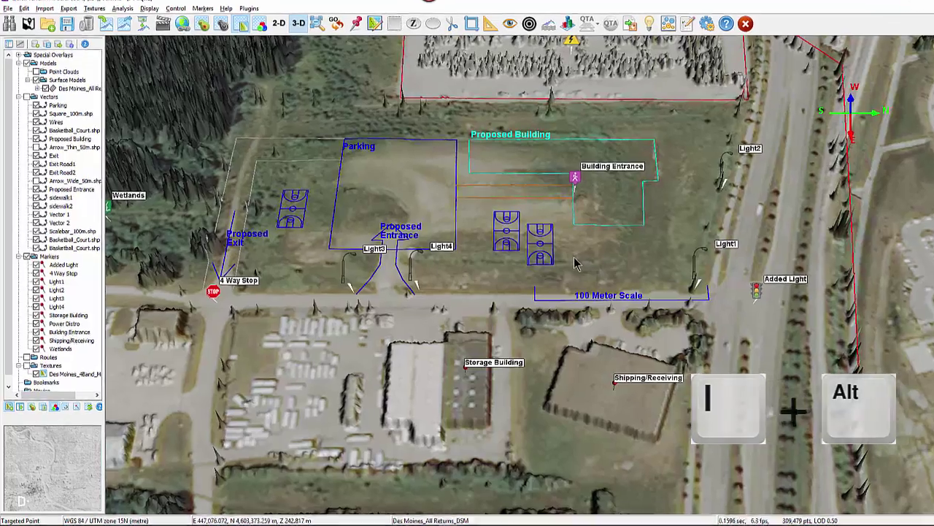
click(574, 263)
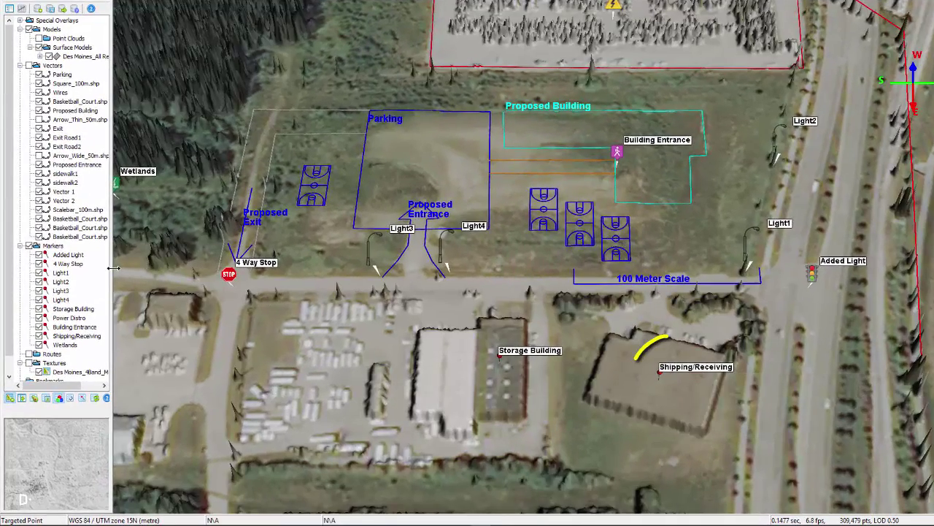
Place the Annotations Danger-50m.shp stencil around the Shipping/Receiving marker.
drag(113, 267, 135, 267)
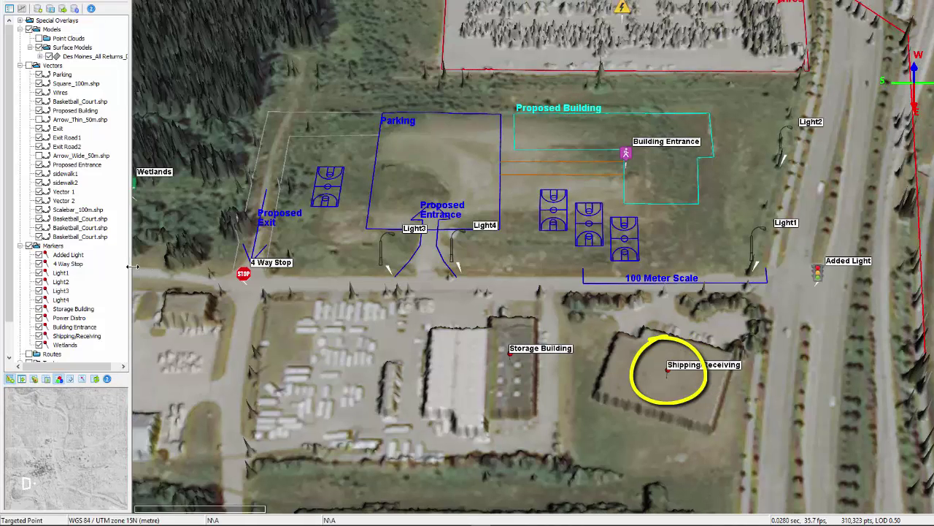
right_click(95, 341)
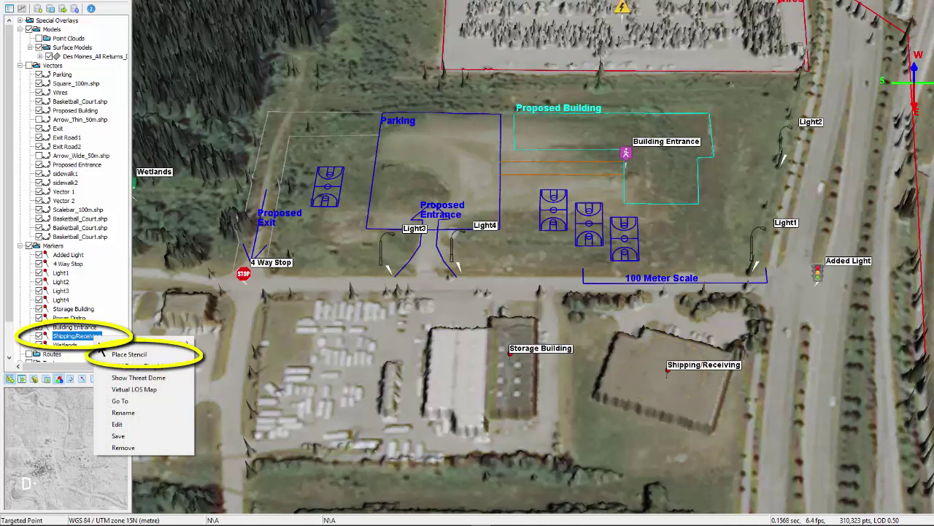
click(115, 356)
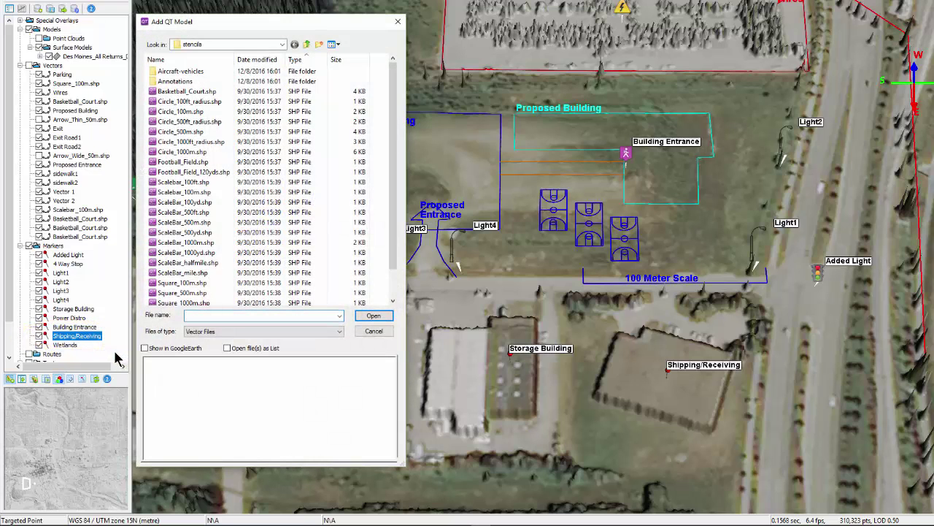
double_click(179, 82)
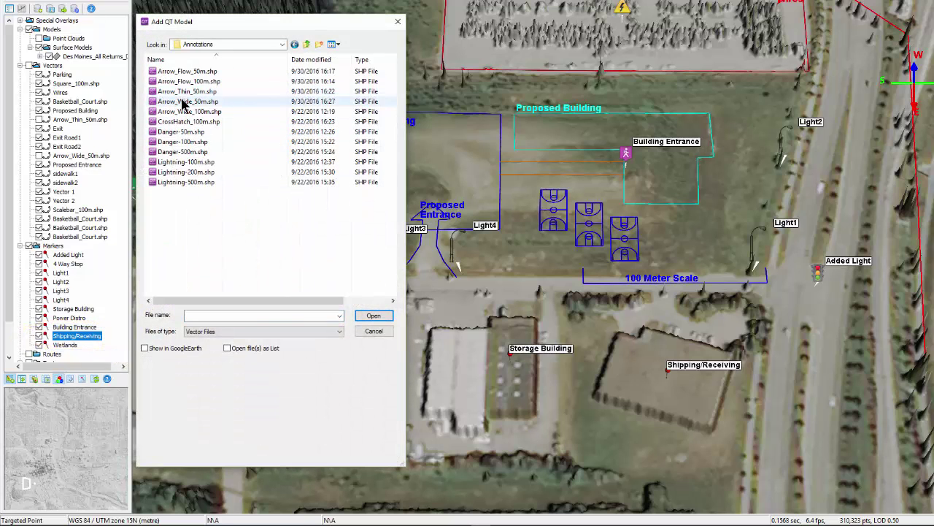
click(181, 132)
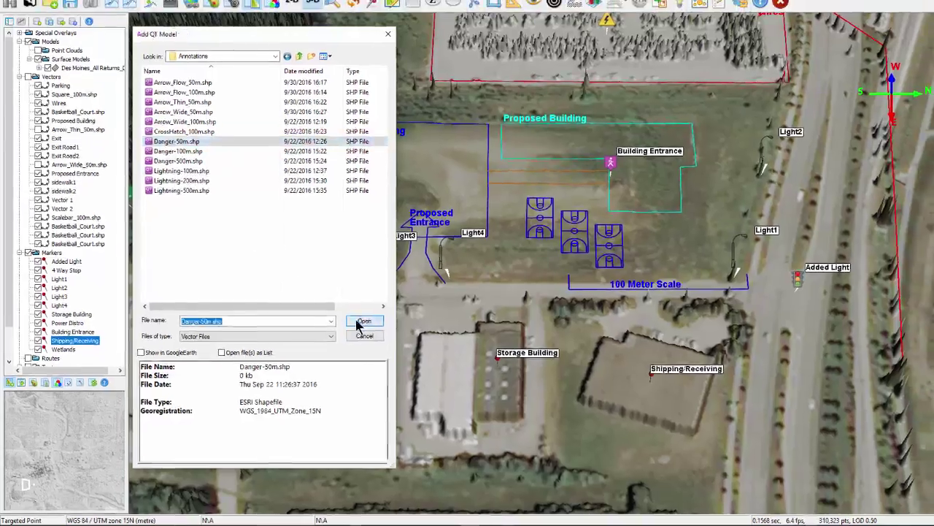
click(362, 321)
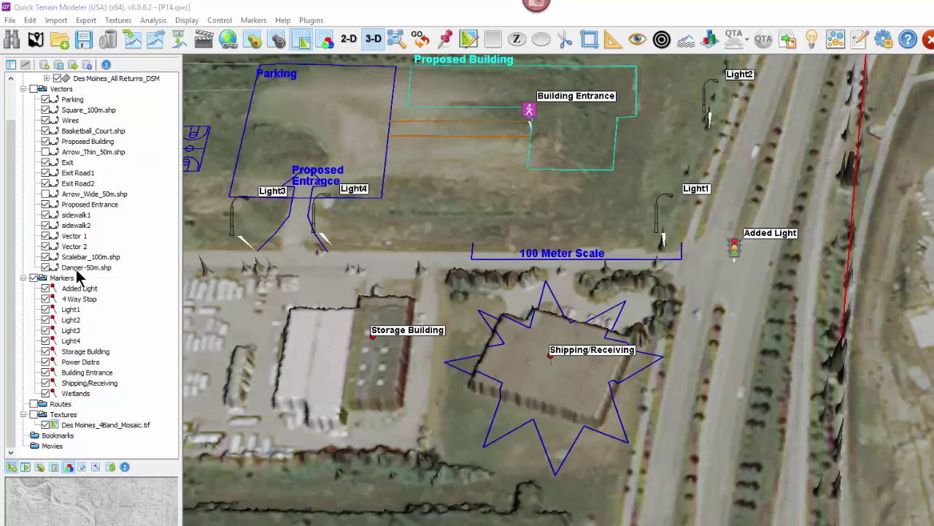
Set the Danger-50m star's base colour to red and nudge one of its points right.
right_click(79, 269)
mouse_move(87, 289)
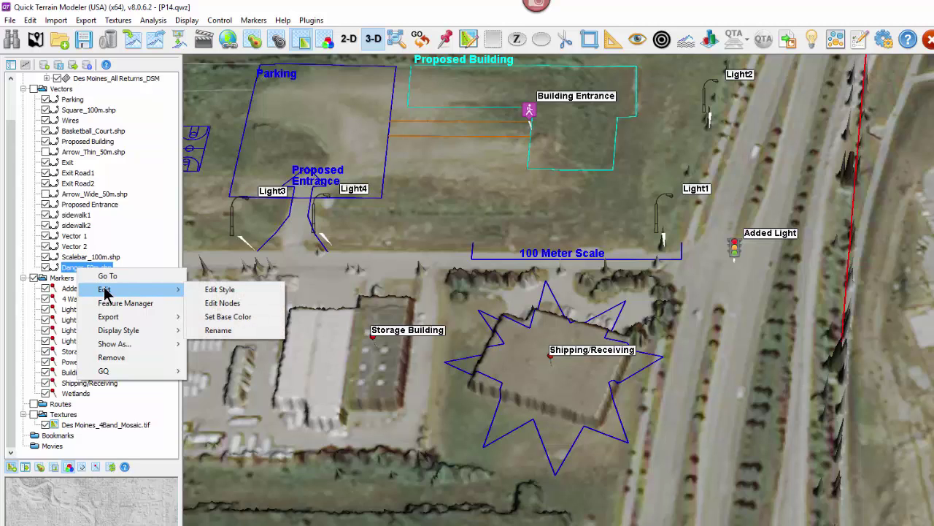
click(192, 316)
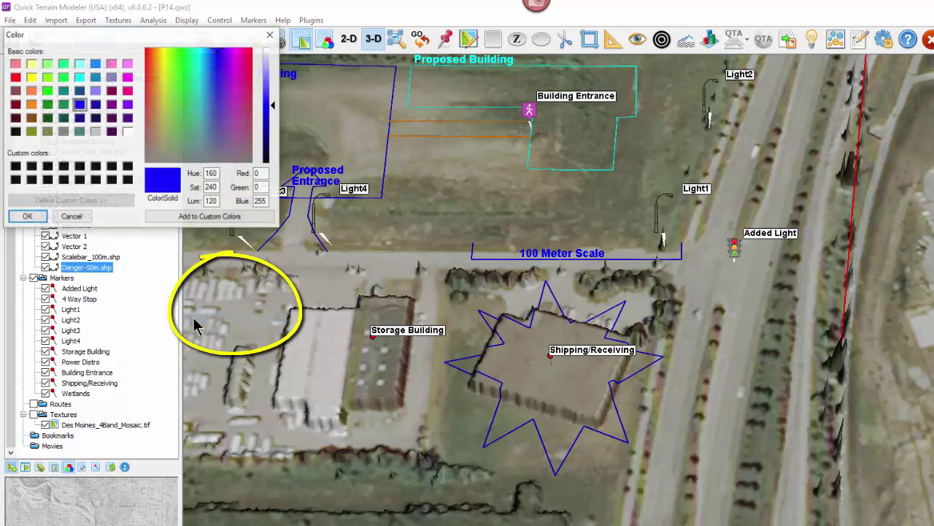
click(15, 79)
click(27, 217)
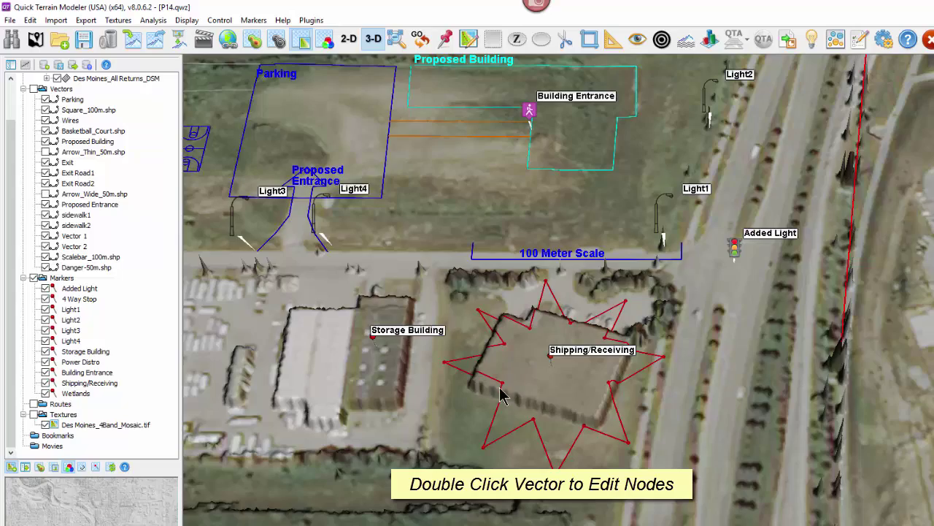
drag(502, 385, 521, 380)
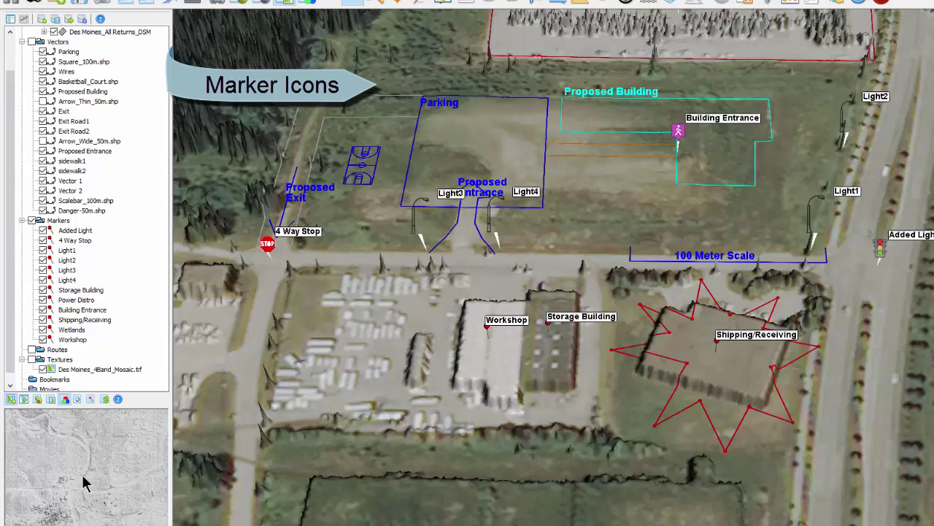
Change the Workshop marker's style to the workshop icon from Select Marker Icon.
right_click(76, 340)
mouse_move(88, 347)
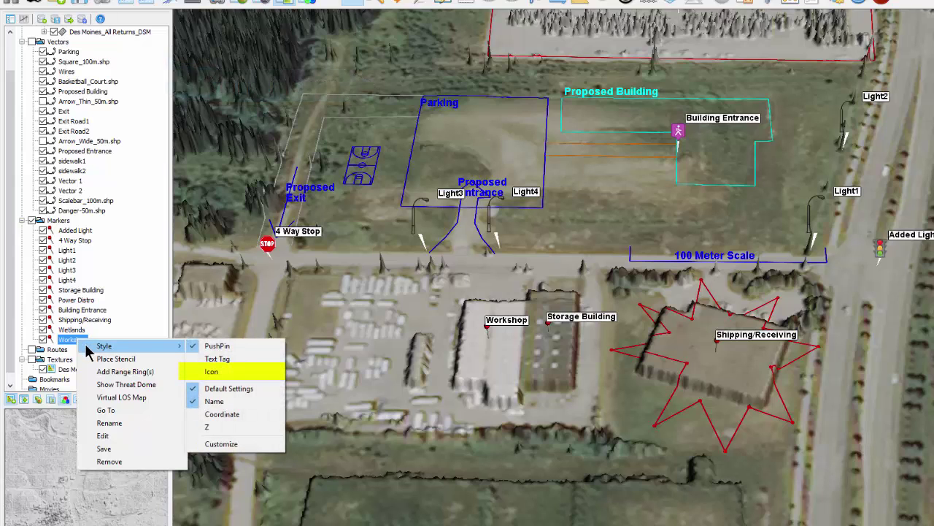
click(212, 370)
drag(196, 3, 303, 131)
scroll(372, 179, down, 3)
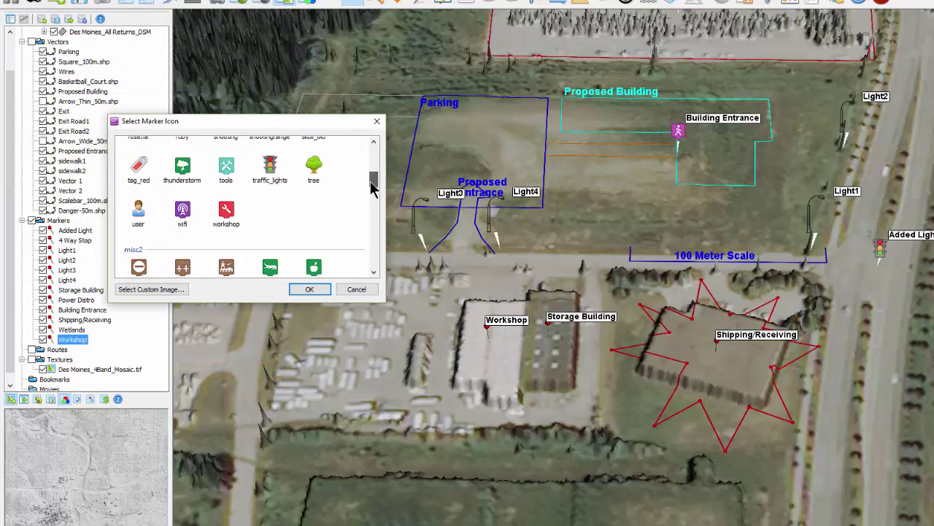
click(228, 213)
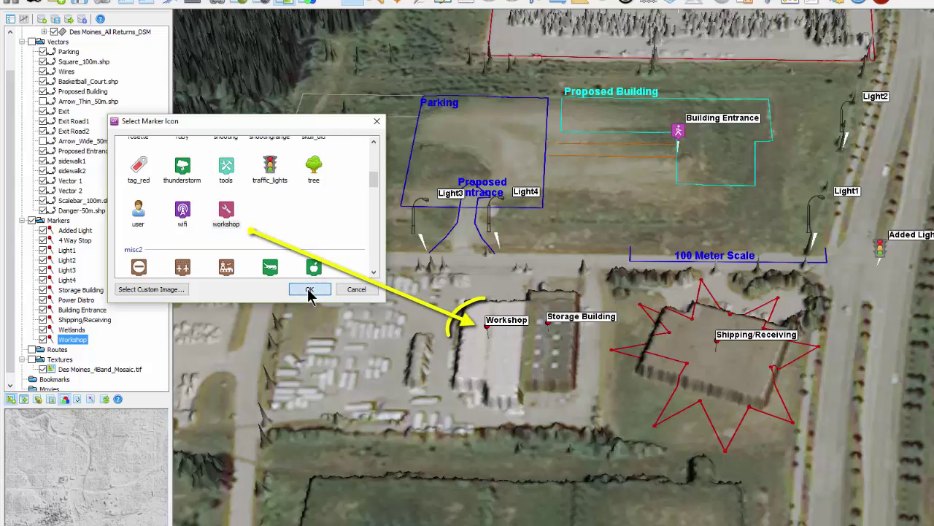
click(310, 290)
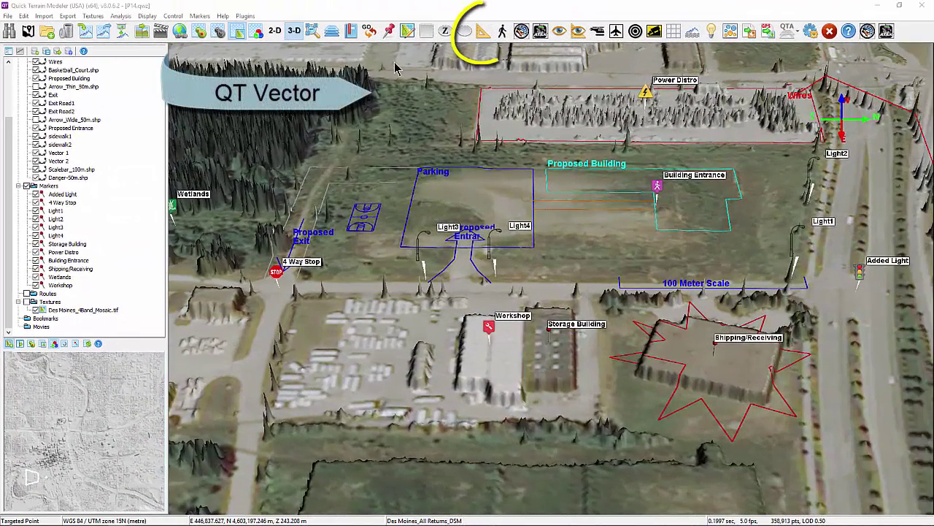
Measure a 3D line on the terrain and convert it into the straight QT vector Vector 3.
click(483, 30)
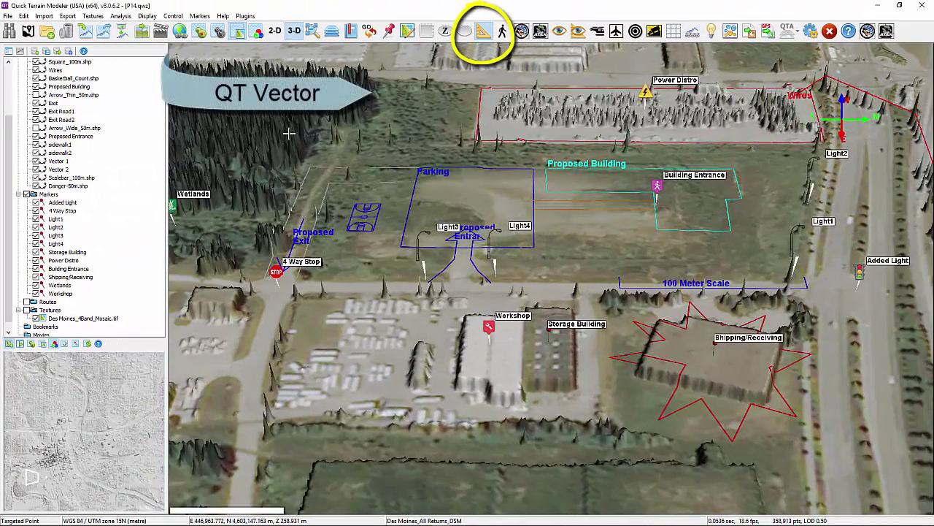
drag(274, 401, 430, 294)
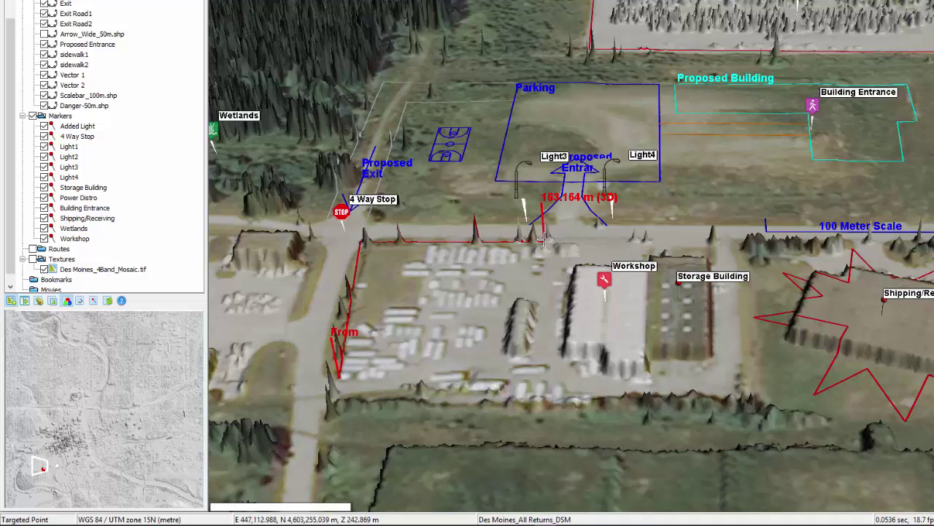
right_click(482, 271)
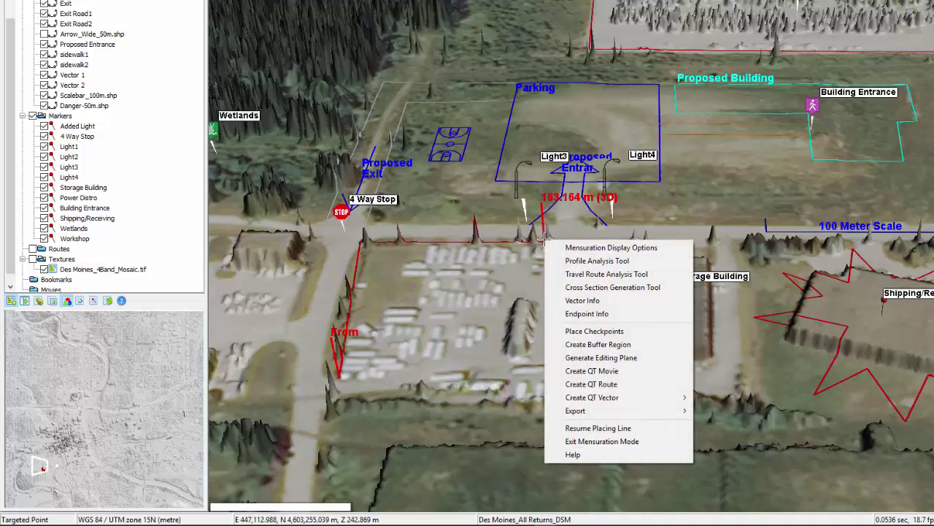
mouse_move(660, 401)
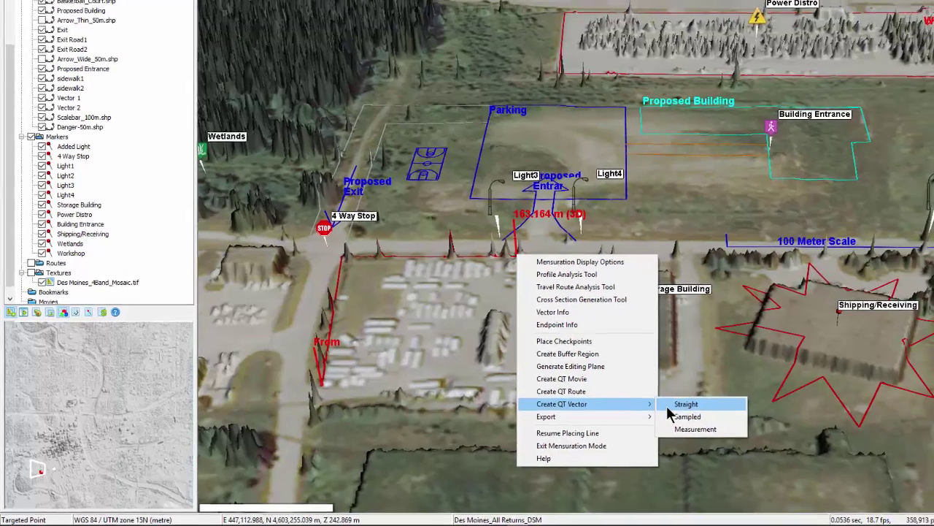
click(721, 398)
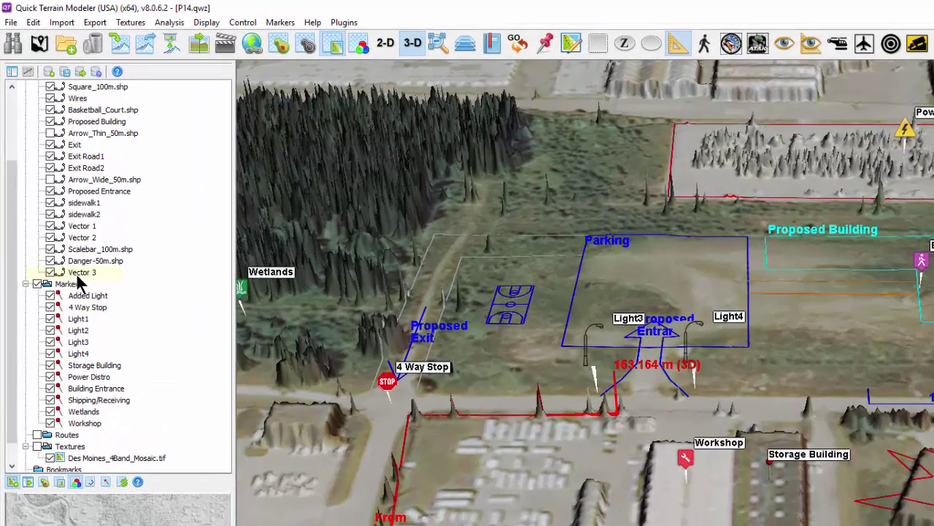
click(69, 235)
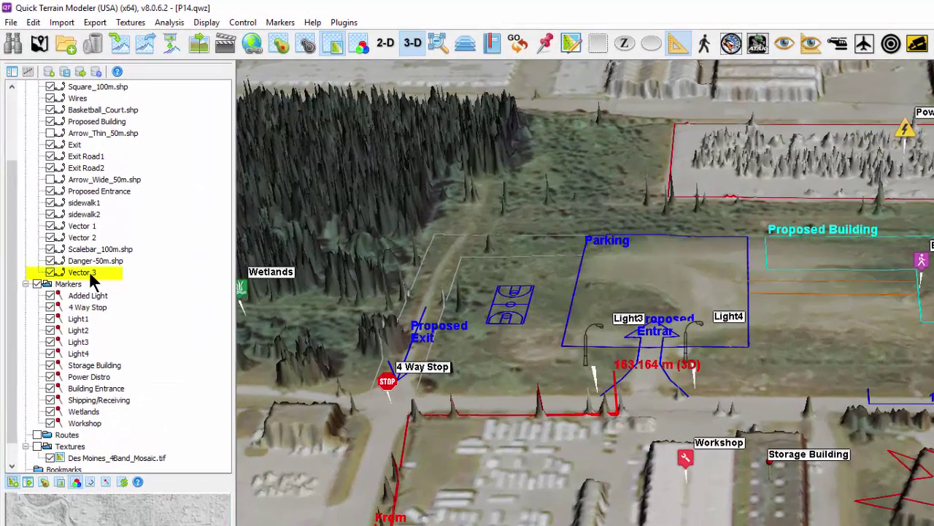
Georegister Vector 3 to an altitude of 204 and orbit to view it raised.
click(33, 22)
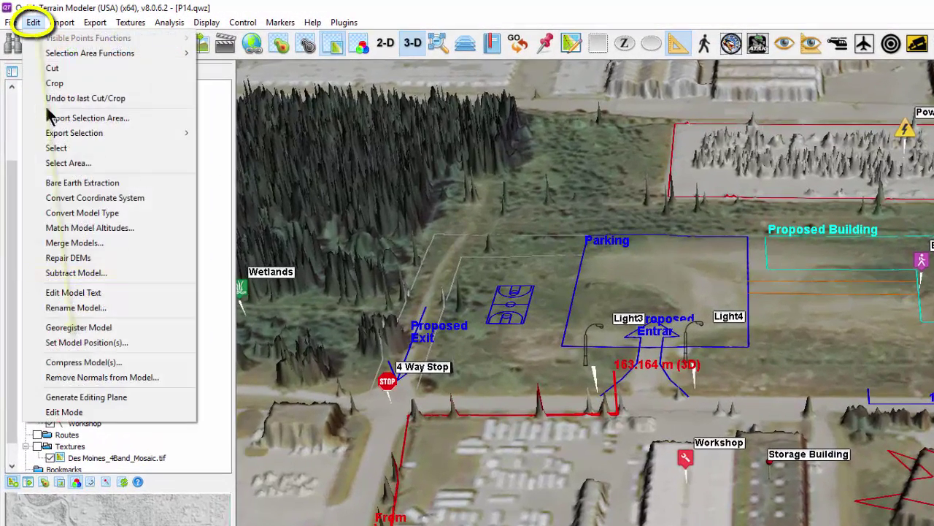
click(80, 327)
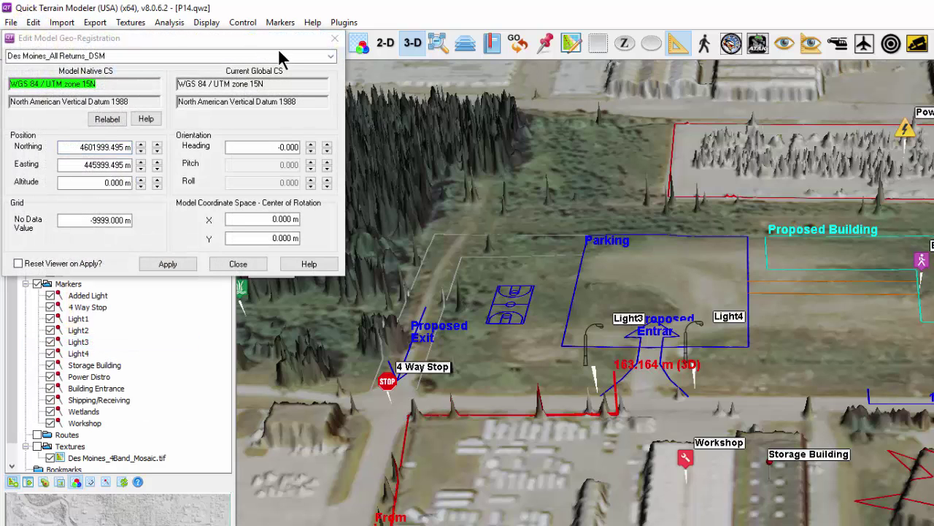
click(330, 56)
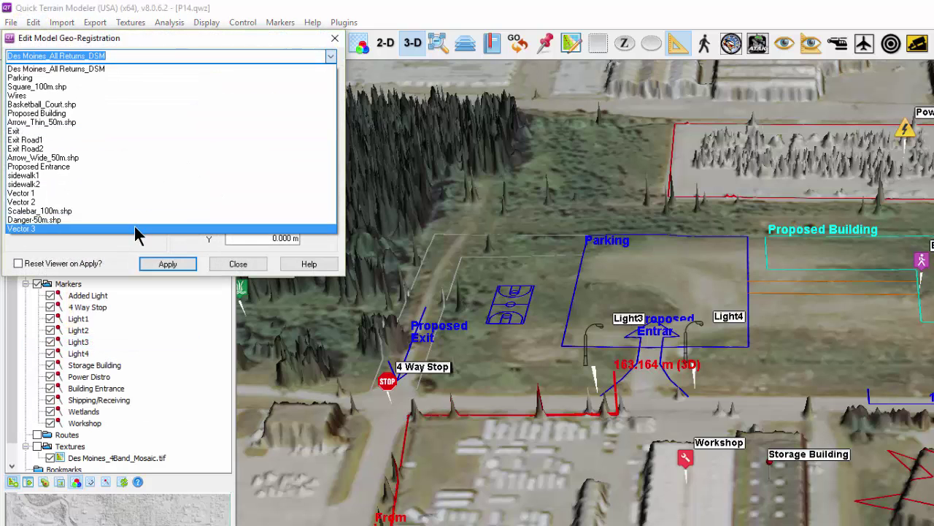
click(111, 224)
double_click(113, 181)
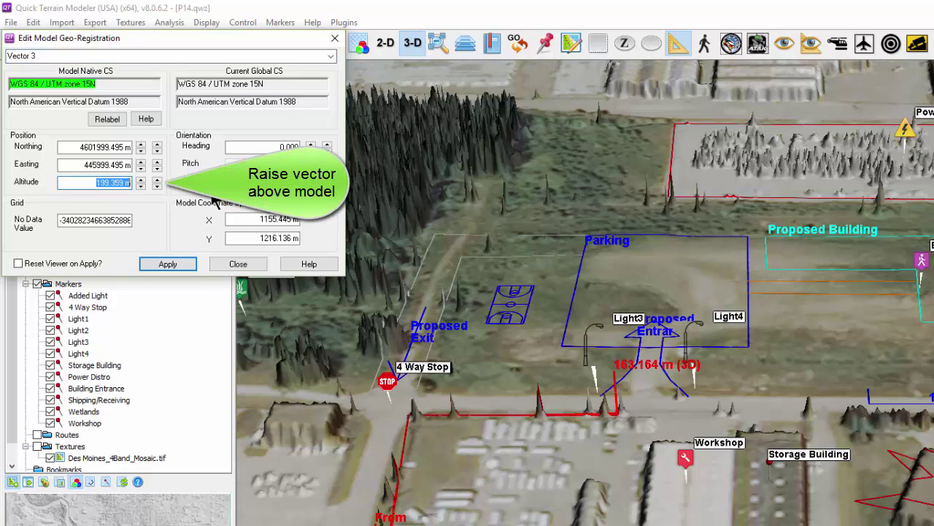
text(204)
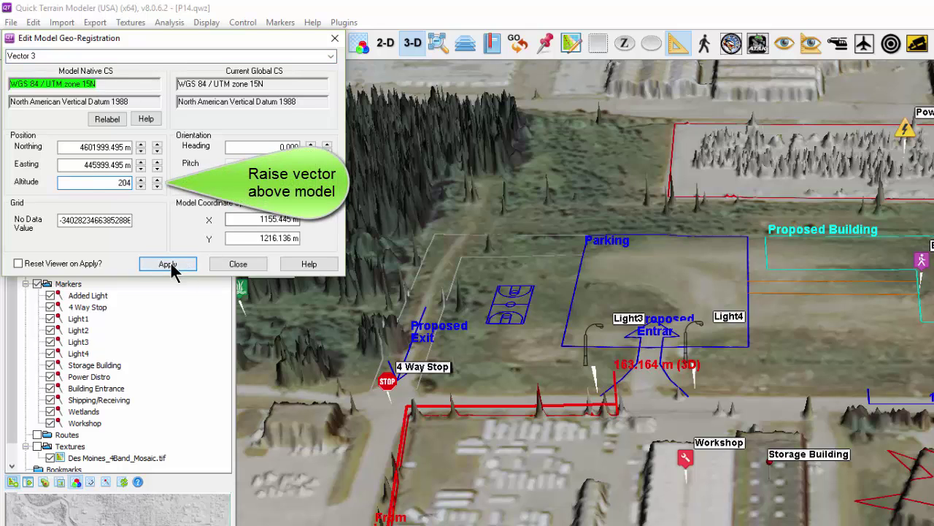
click(238, 264)
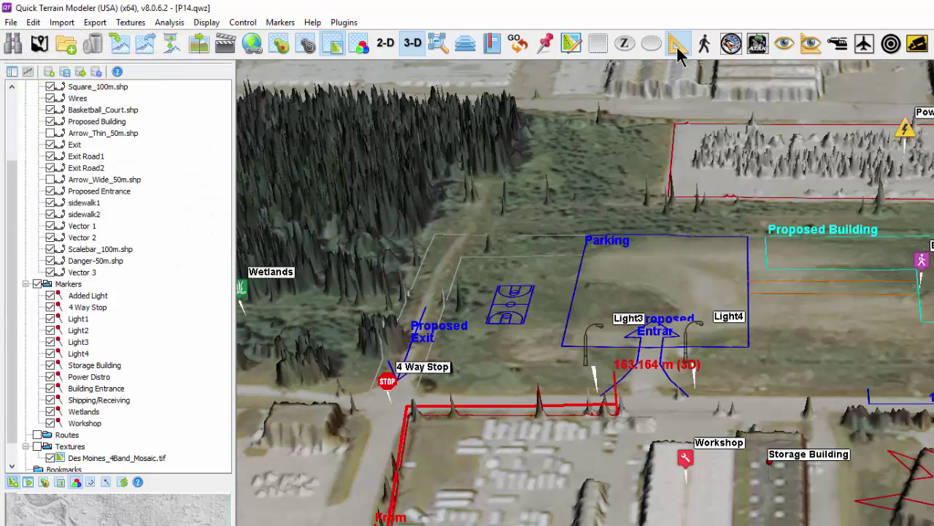
mouse_move(525, 503)
mouse_down()
mouse_move(515, 467)
mouse_move(491, 473)
mouse_move(531, 496)
mouse_up()
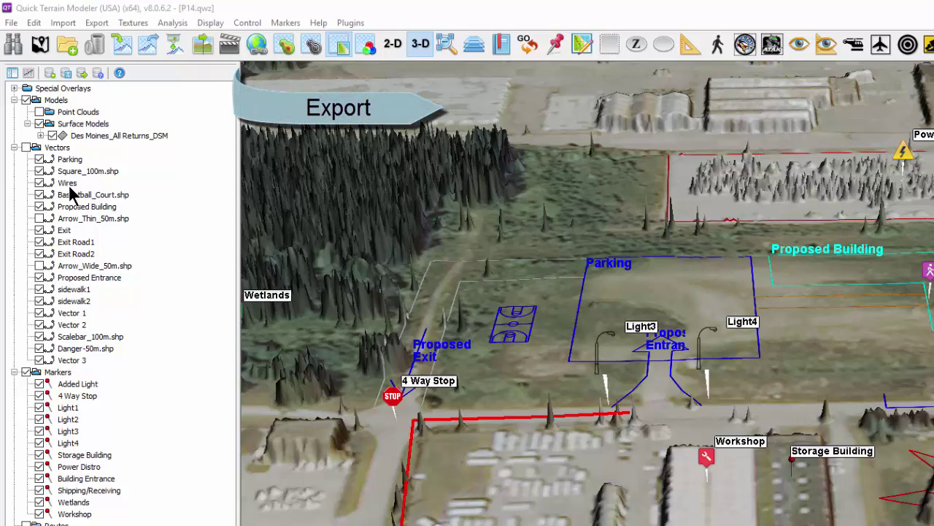
Bring up the Wires layer's actions to reach Export to SHP.
right_click(67, 183)
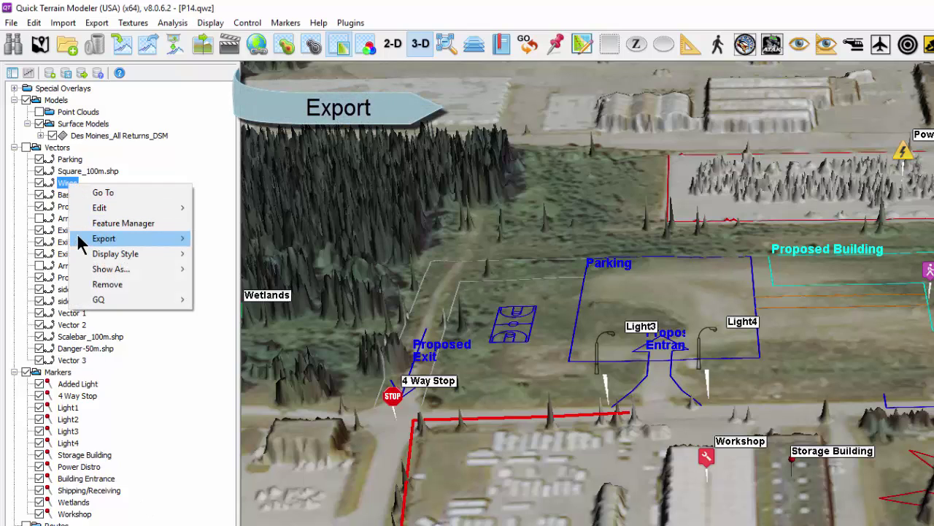
mouse_move(160, 239)
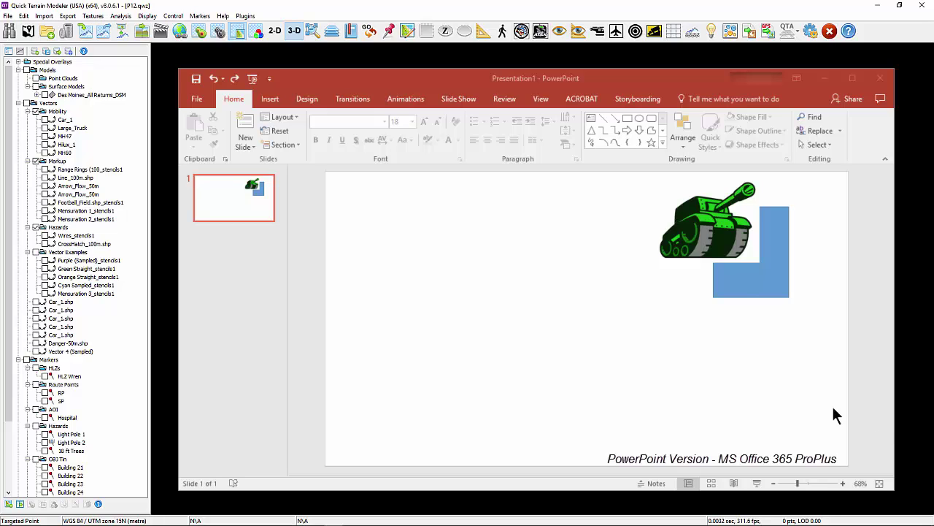
Make the tank picture's white background transparent and save the tank as a picture.
click(728, 259)
click(719, 235)
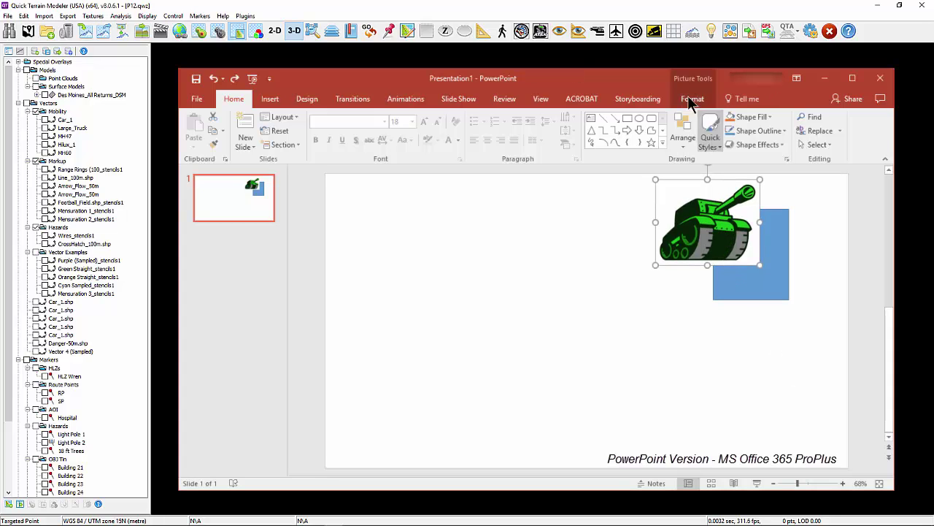
click(686, 95)
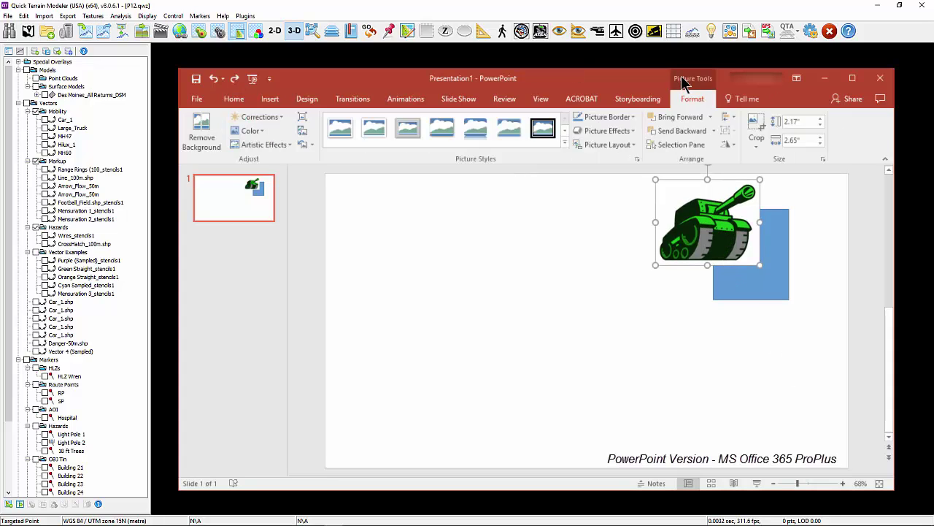
click(262, 130)
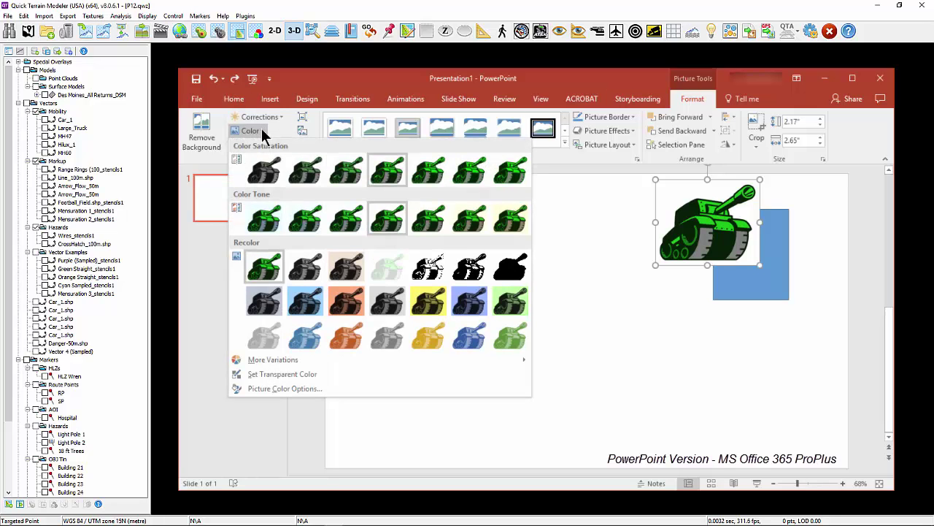
click(311, 372)
click(659, 185)
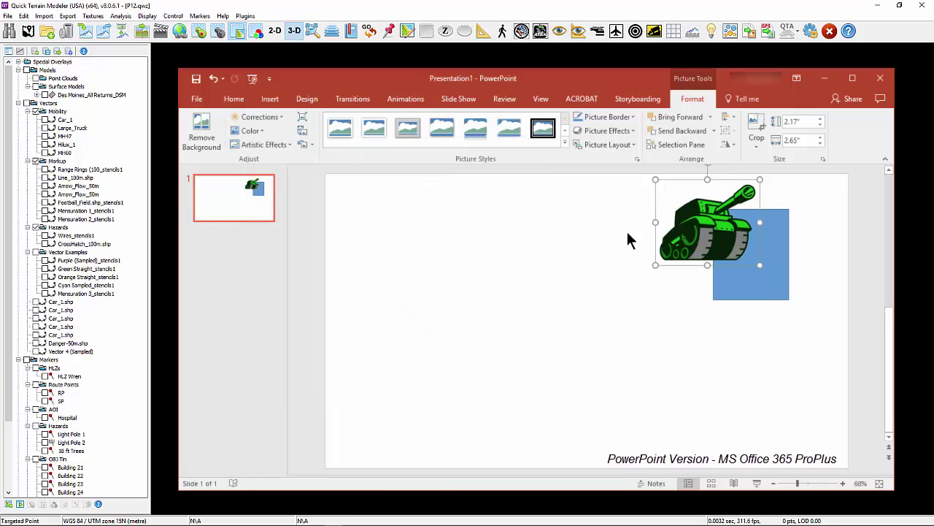
right_click(698, 230)
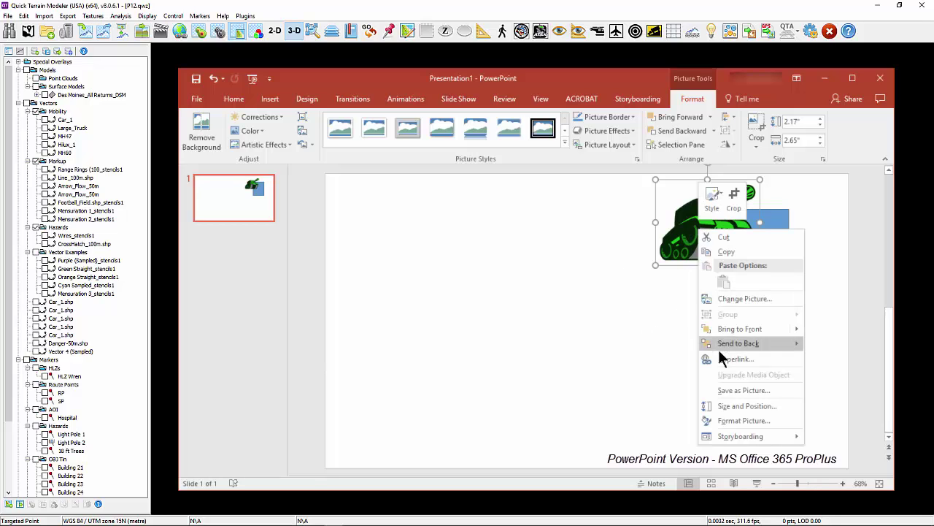
click(744, 389)
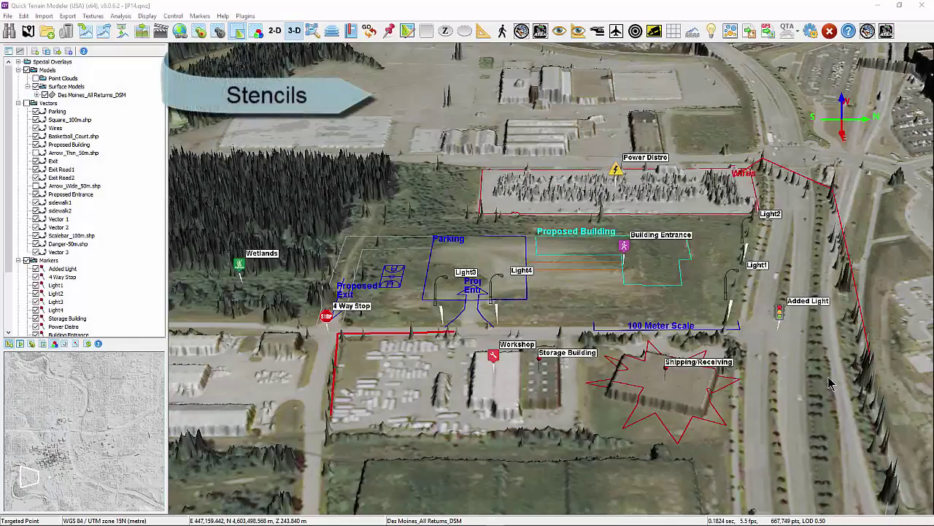
Orbit around the annotated site from several sides to review its stencils and icons.
drag(825, 384, 507, 371)
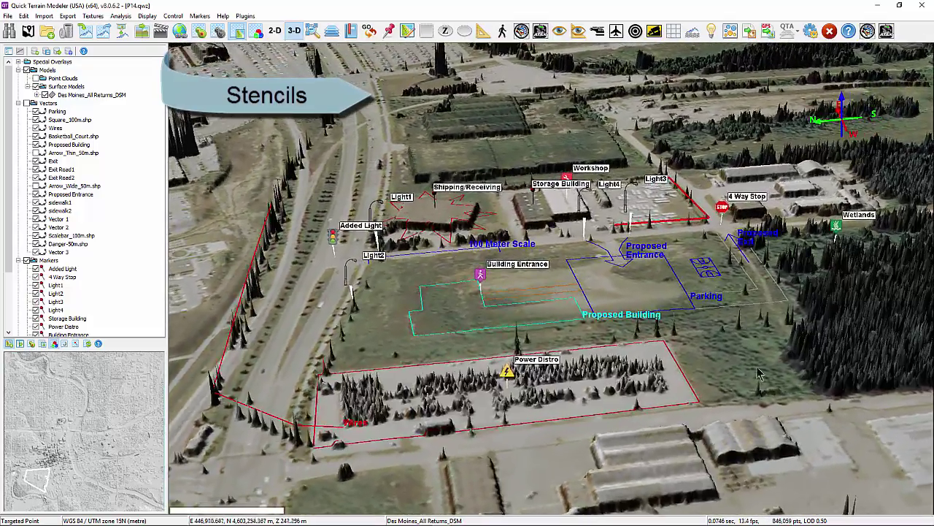
mouse_move(799, 352)
mouse_down()
mouse_move(664, 359)
mouse_move(762, 355)
mouse_up()
drag(812, 325, 673, 356)
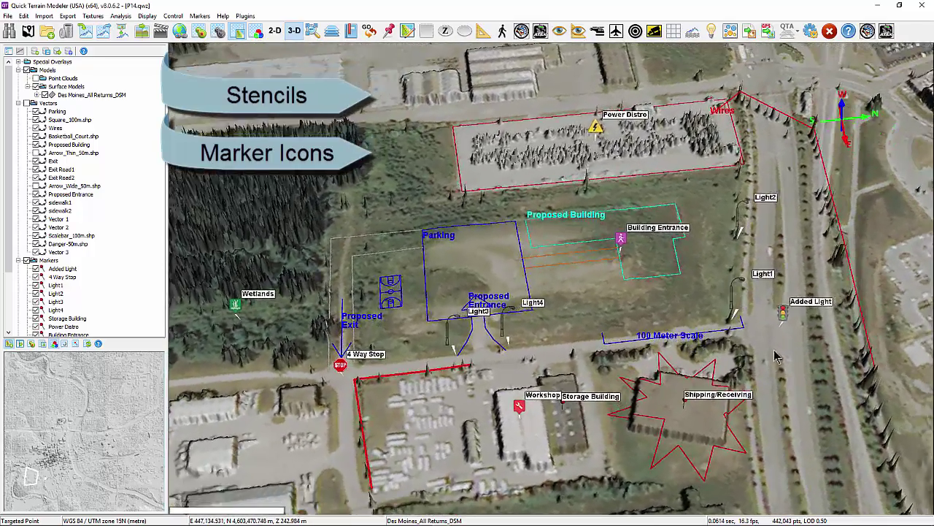
drag(806, 365, 768, 349)
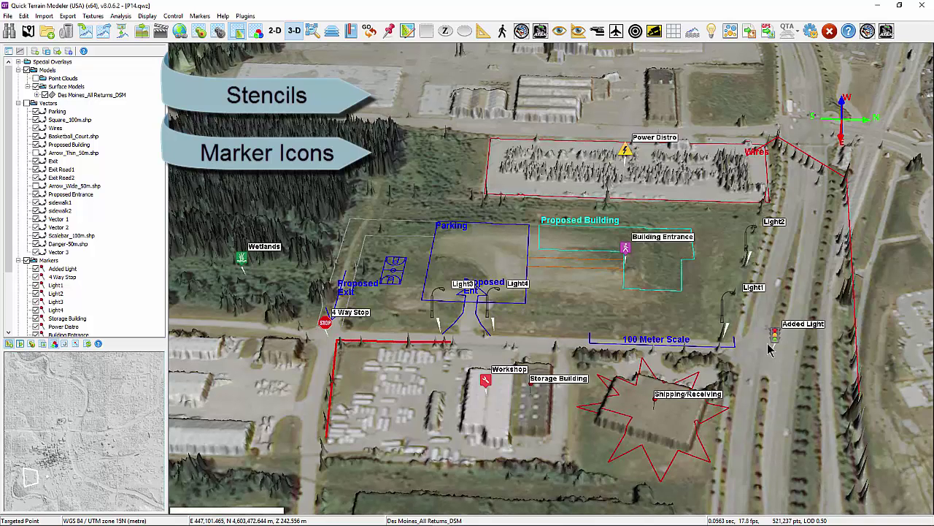